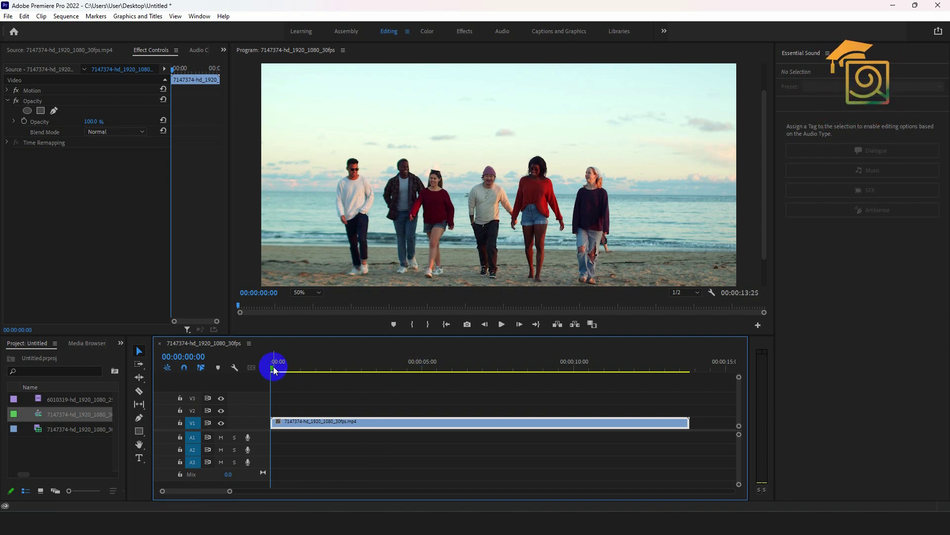
Step: Split the beach clip on V1 at 00:00:03:01, delete the part after the cut, and return the playhead to the start
left_click_drag(273, 369, 363, 369)
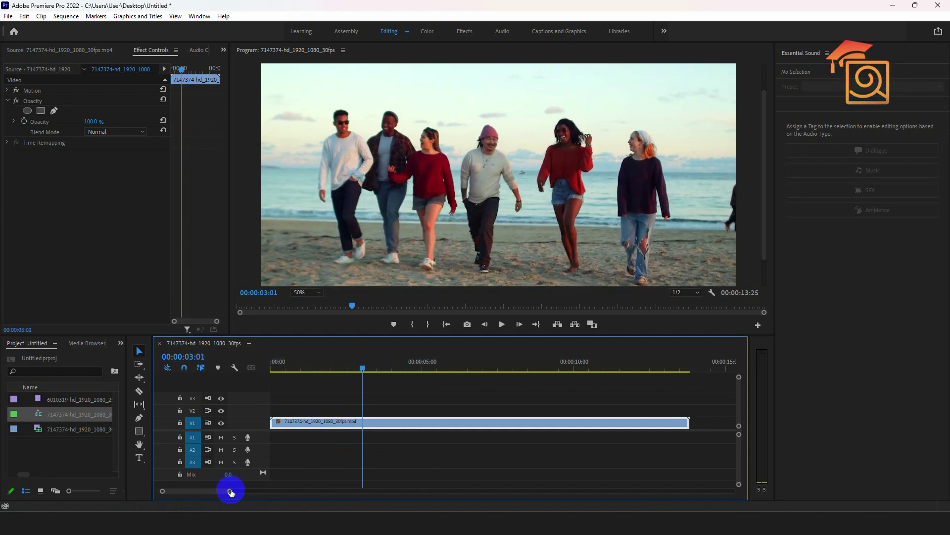
left_click_drag(231, 492, 242, 491)
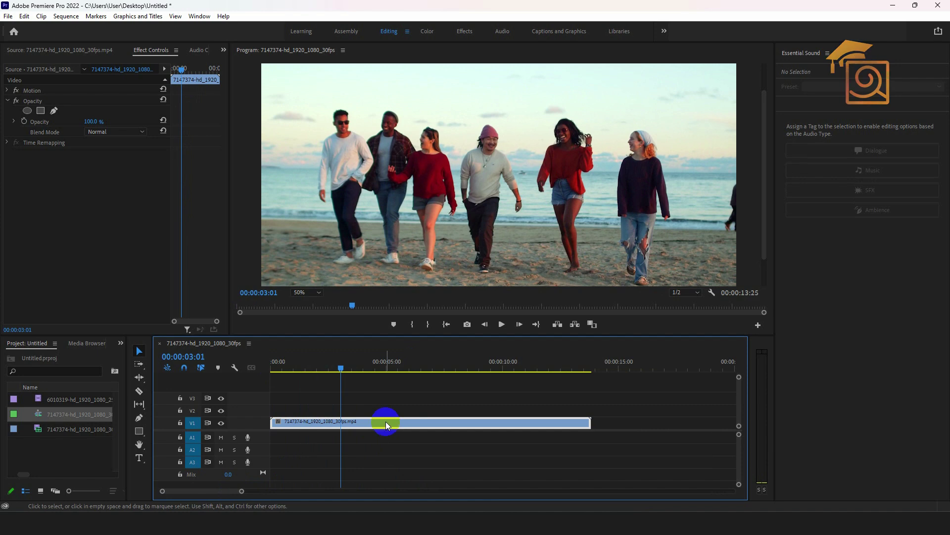
key("ctrl+k")
left_click(385, 422)
key("Delete")
left_click(287, 373)
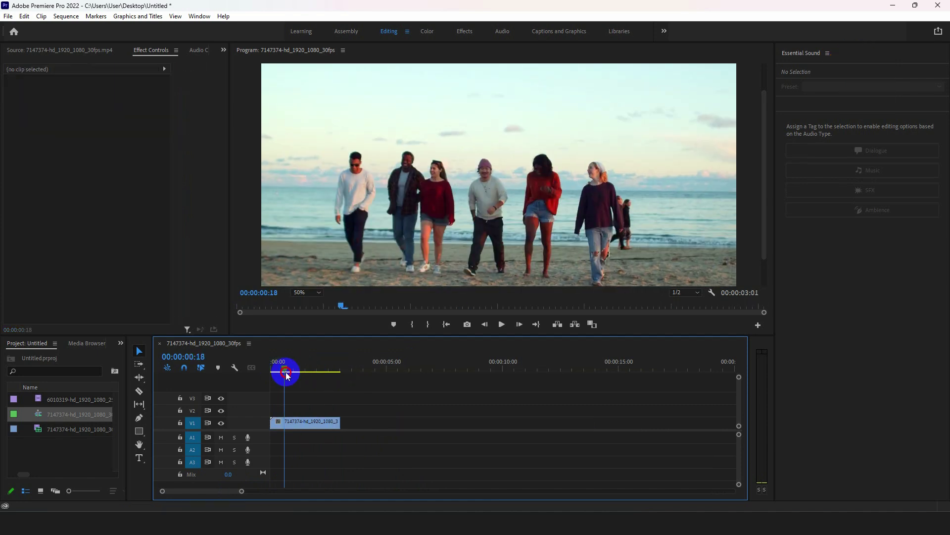
left_click_drag(287, 375, 272, 371)
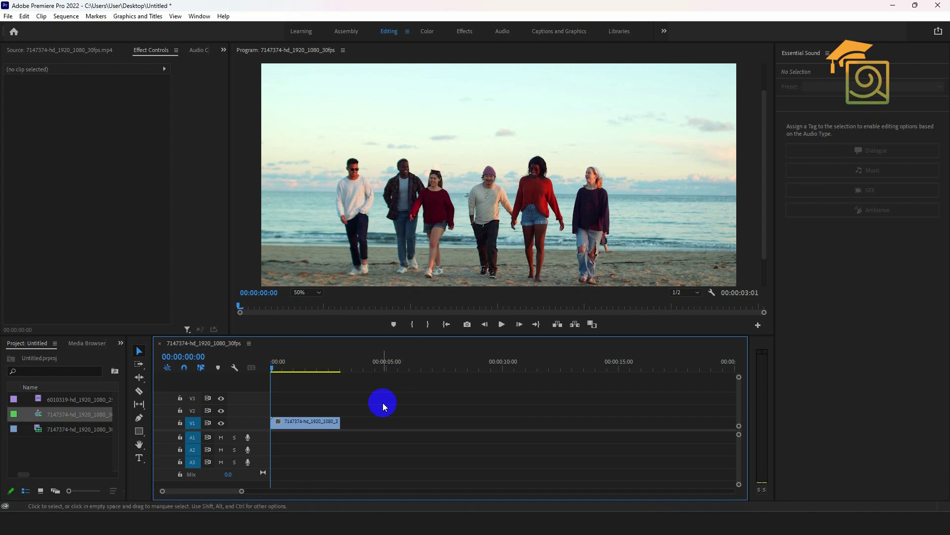
Step: Duplicate the trimmed beach clip onto track V2 directly above the original and select the copy
left_click(307, 423)
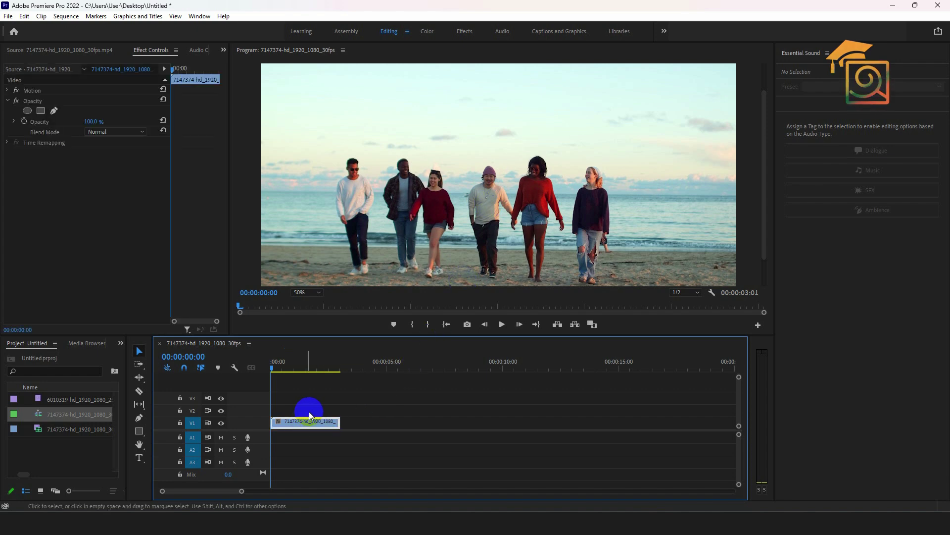
left_click_drag(292, 429, 320, 433)
left_click(305, 409)
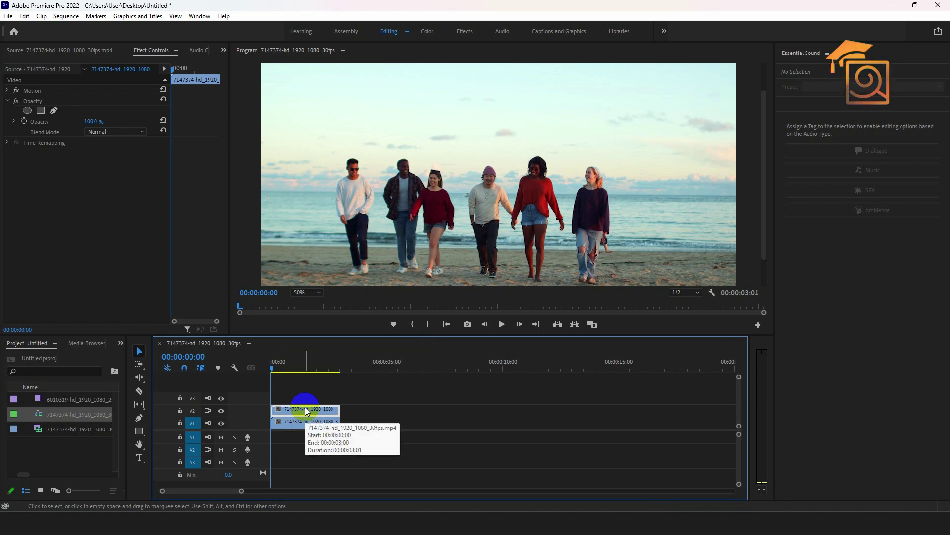
Step: Find the Gaussian Blur video effect by searching for "gau" and apply it to the beach clip on V2
left_click(120, 344)
left_click(132, 396)
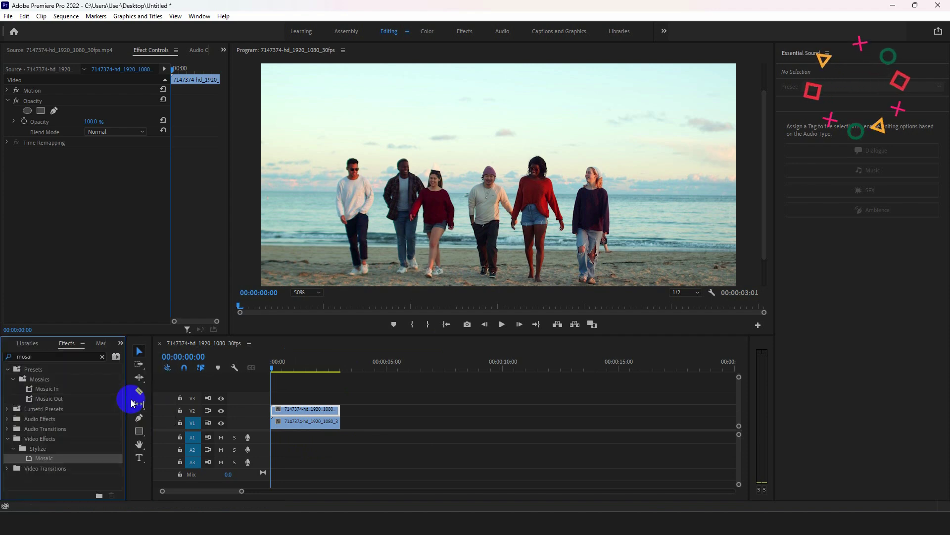
left_click_drag(32, 356, 2, 358)
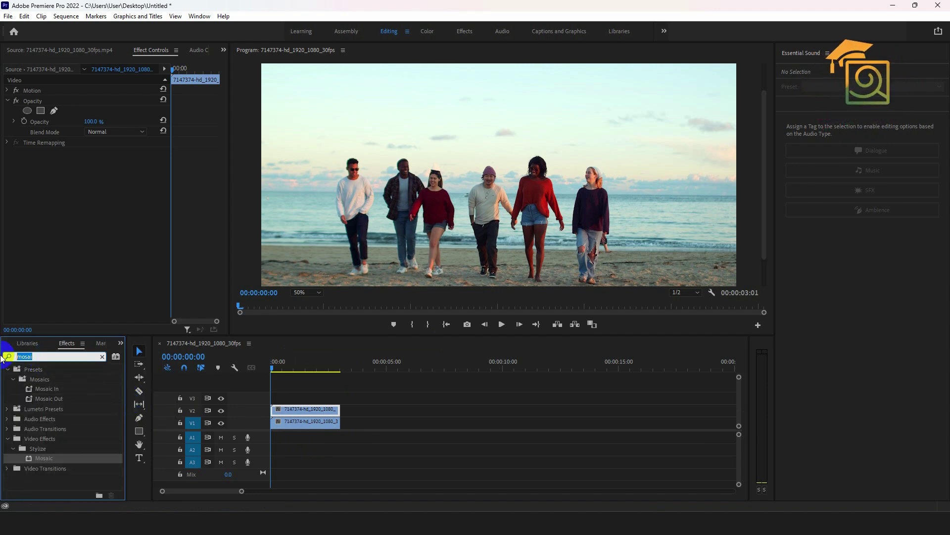
type("gai")
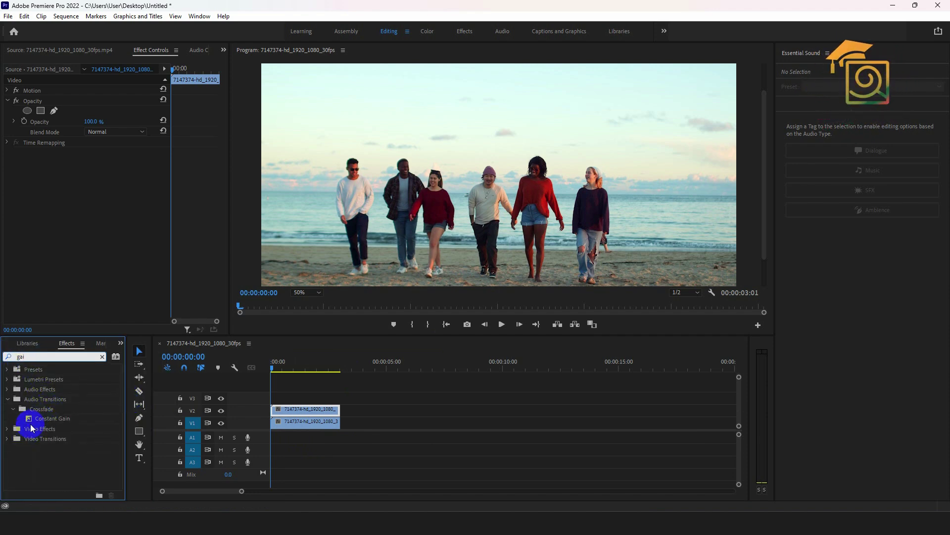
key("BackSpace")
type("u")
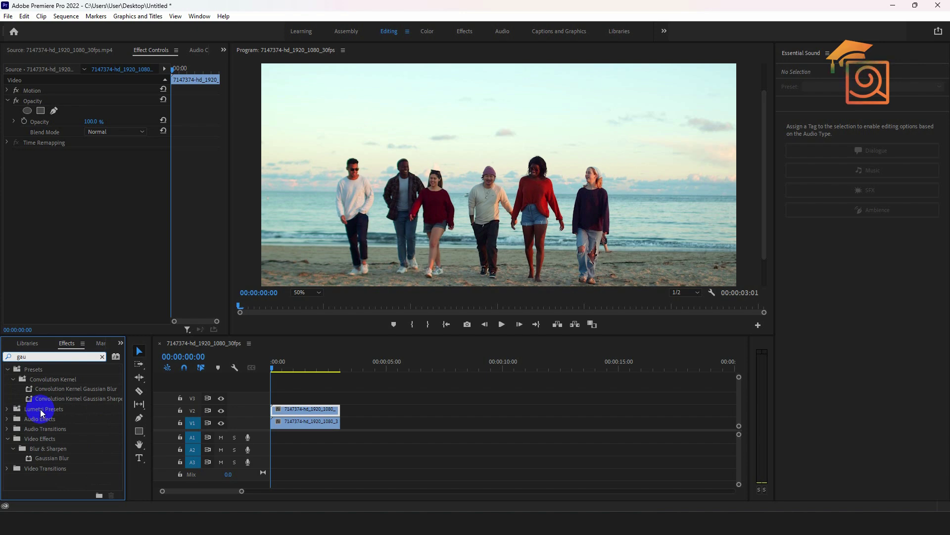
left_click_drag(39, 457, 287, 410)
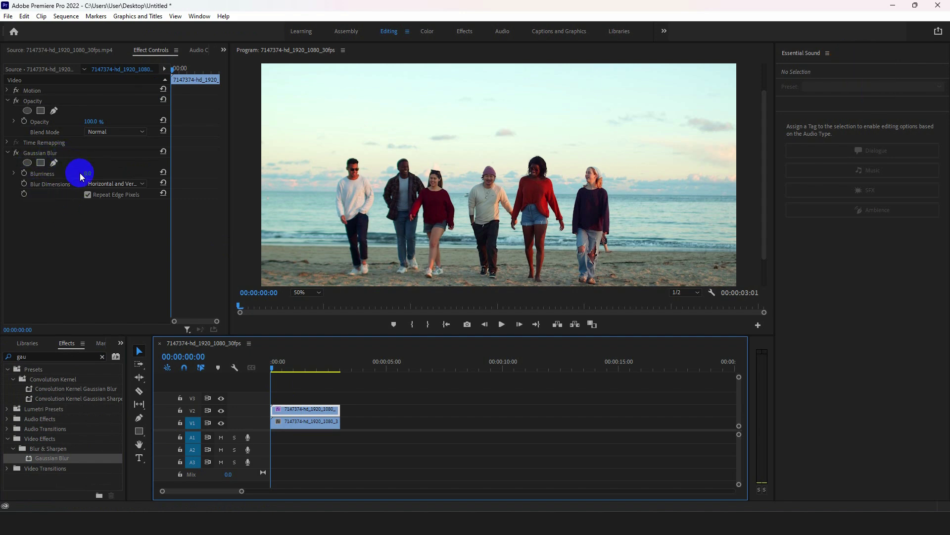
Step: Set the Gaussian Blur's Blurriness to 50 on the V2 clip
left_click_drag(88, 174, 106, 173)
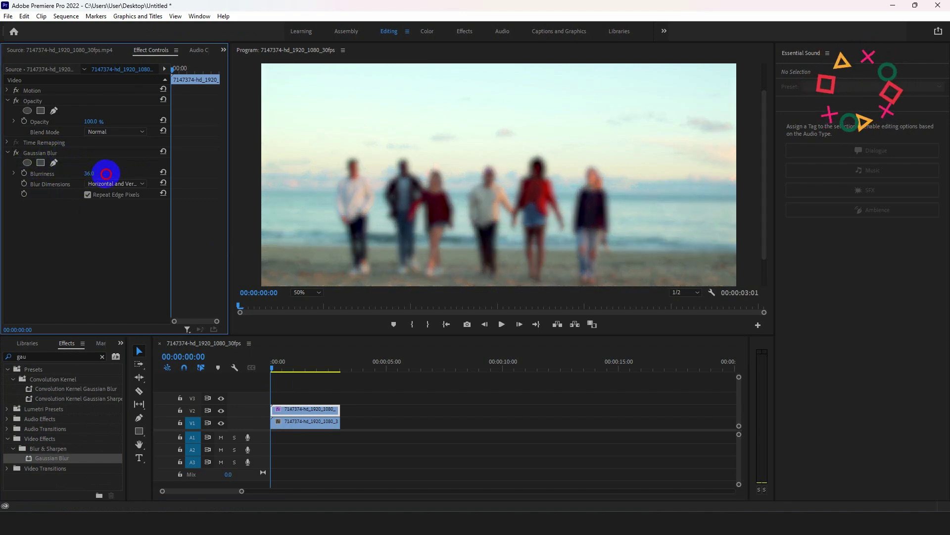
left_click(98, 173)
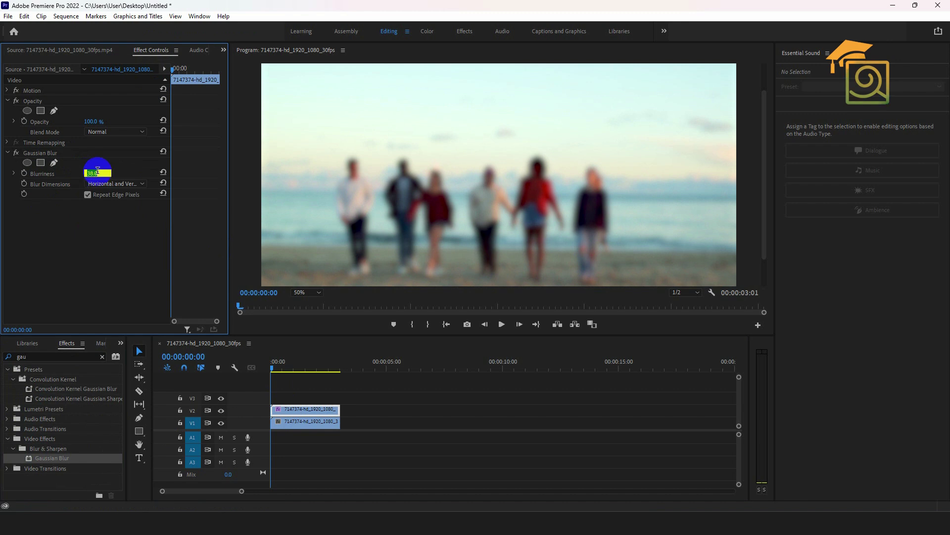
type("50")
key("Return")
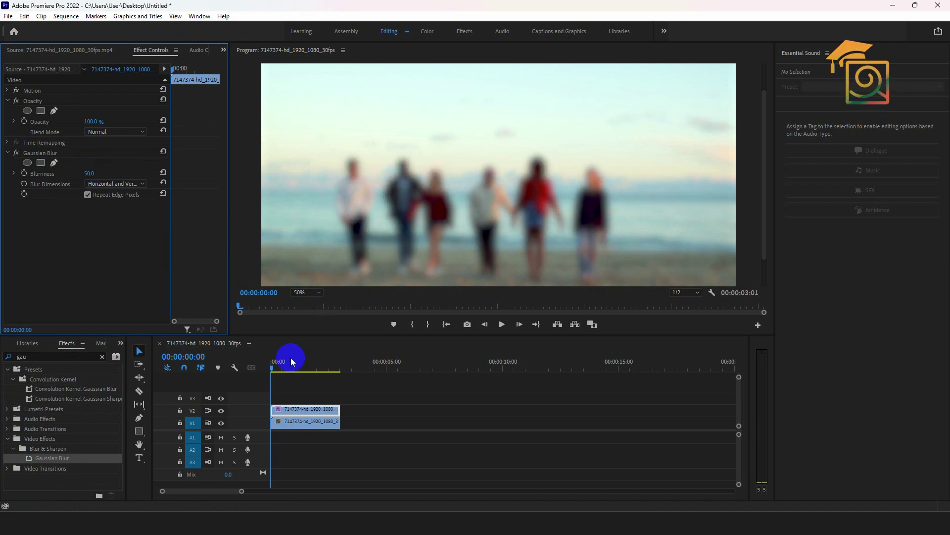
left_click(292, 410)
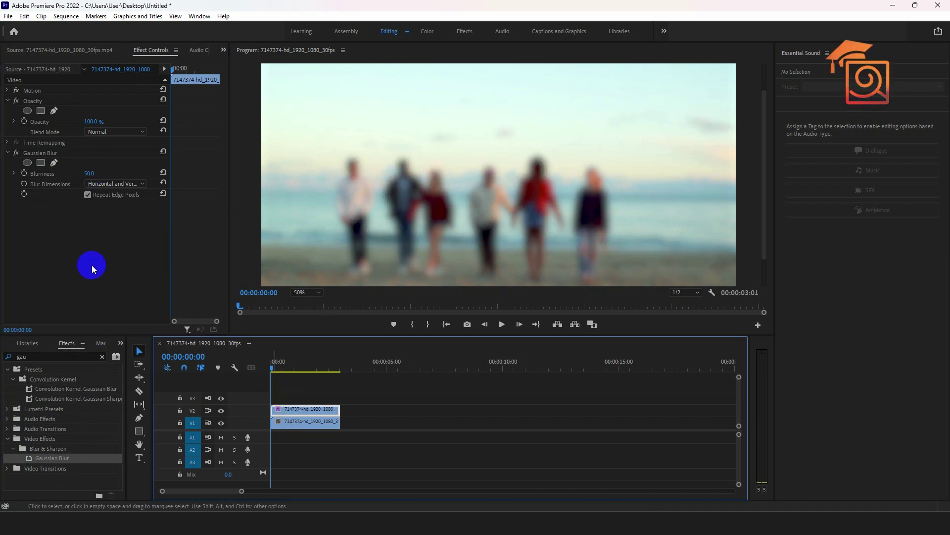
Step: Add an ellipse mask to the Gaussian Blur, reduce its expansion to about -184, and fit it over the face of the man in the light sweater
left_click(27, 164)
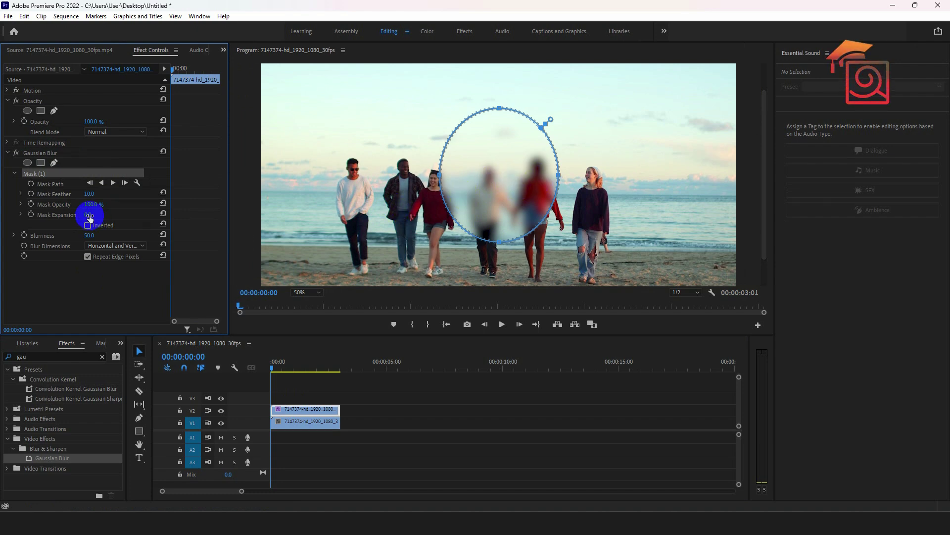
mouse_move(91, 215)
left_mouse_down()
mouse_move(9, 237)
mouse_move(79, 216)
left_mouse_up()
mouse_move(497, 184)
left_mouse_down()
mouse_move(484, 197)
mouse_move(489, 187)
left_mouse_up()
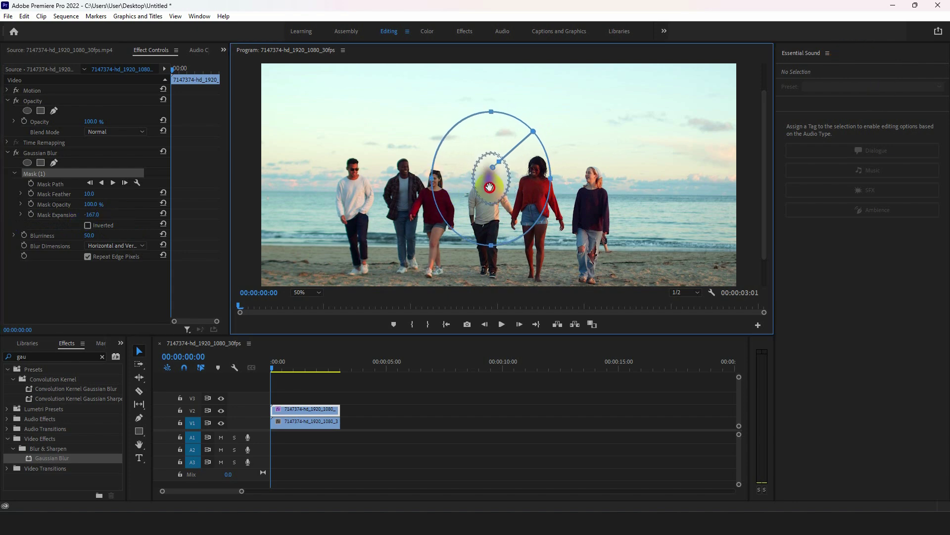
left_click_drag(490, 244, 490, 228)
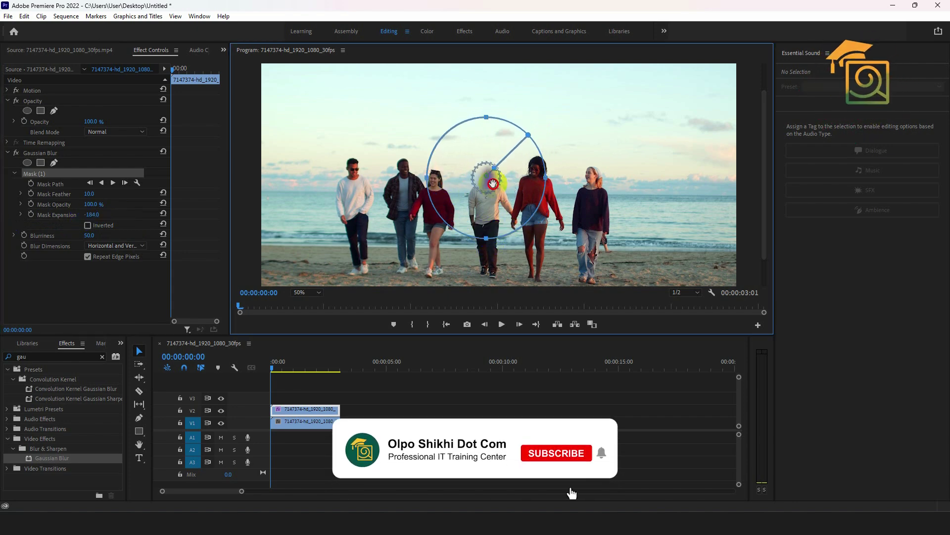
left_click_drag(493, 185, 496, 183)
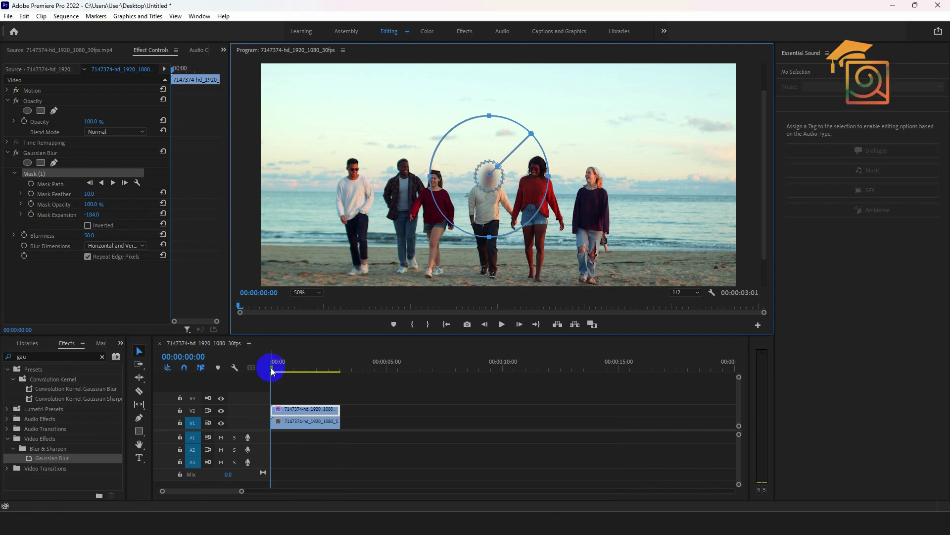
Step: Track the face mask's path forward from the start of the clip
left_click_drag(271, 371, 229, 365)
left_click(367, 402)
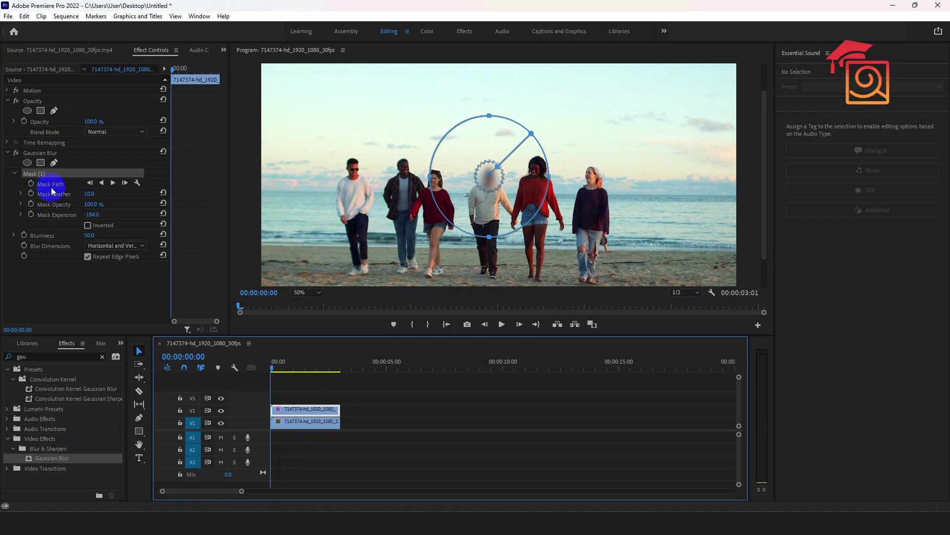
left_click(113, 184)
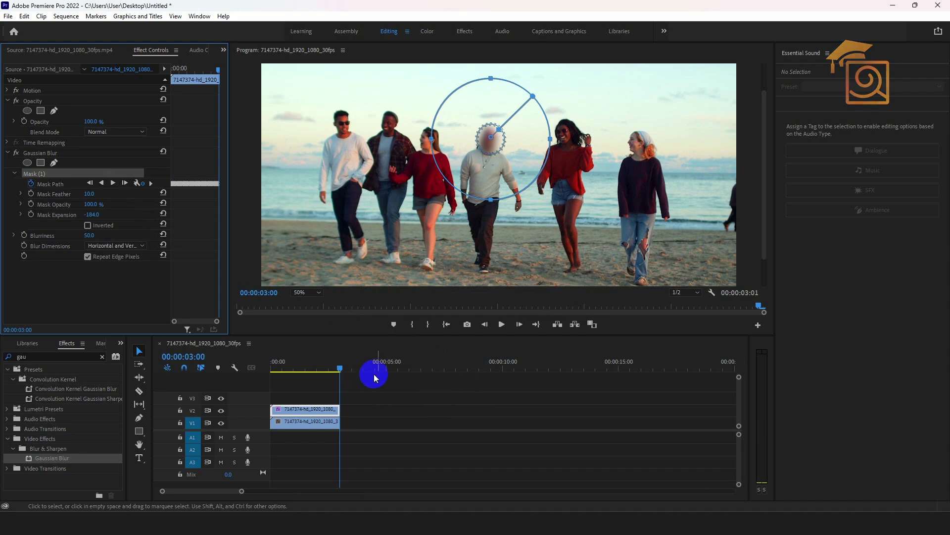
Step: Play the sequence from the start several times to check that the blur follows the man's face
left_click_drag(340, 369, 271, 370)
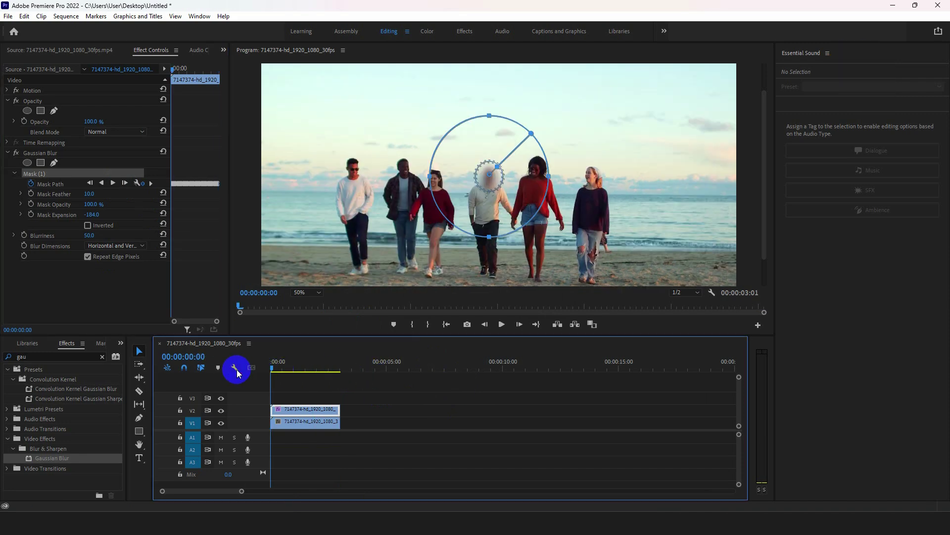
left_click(387, 389)
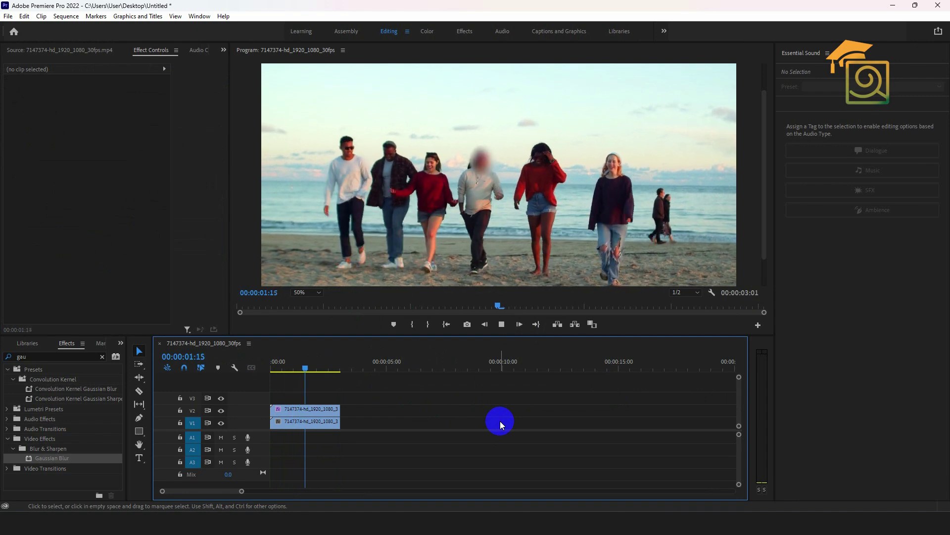
key("space")
key("Home")
key("space")
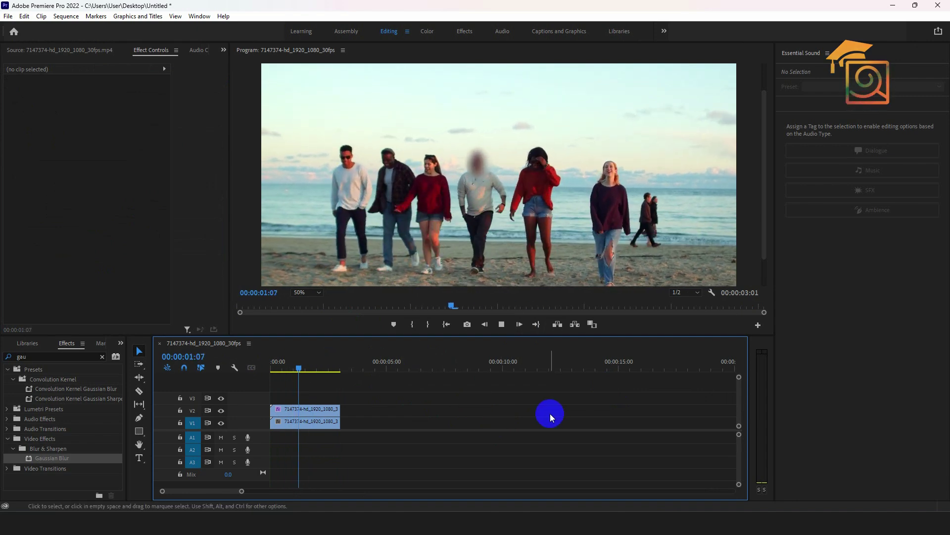
key("space")
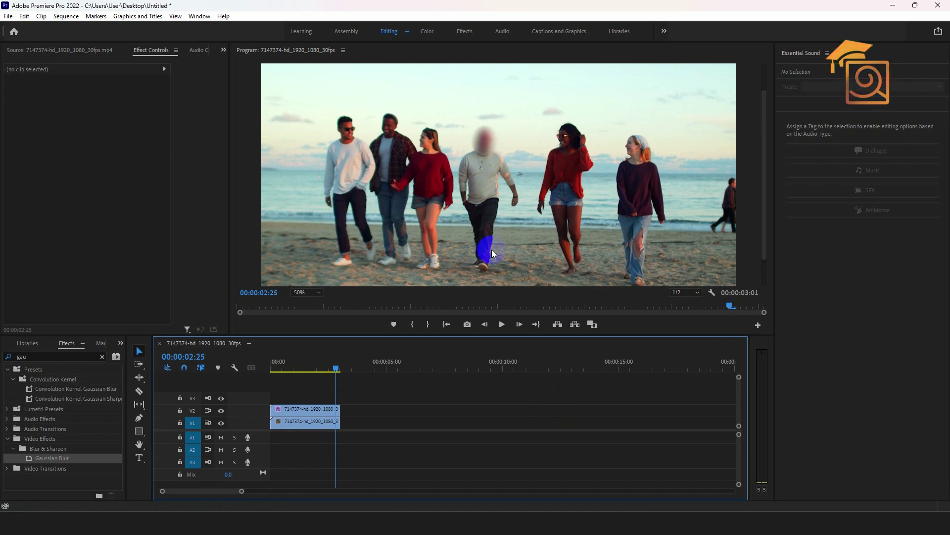
left_click_drag(318, 369, 226, 370)
key("space")
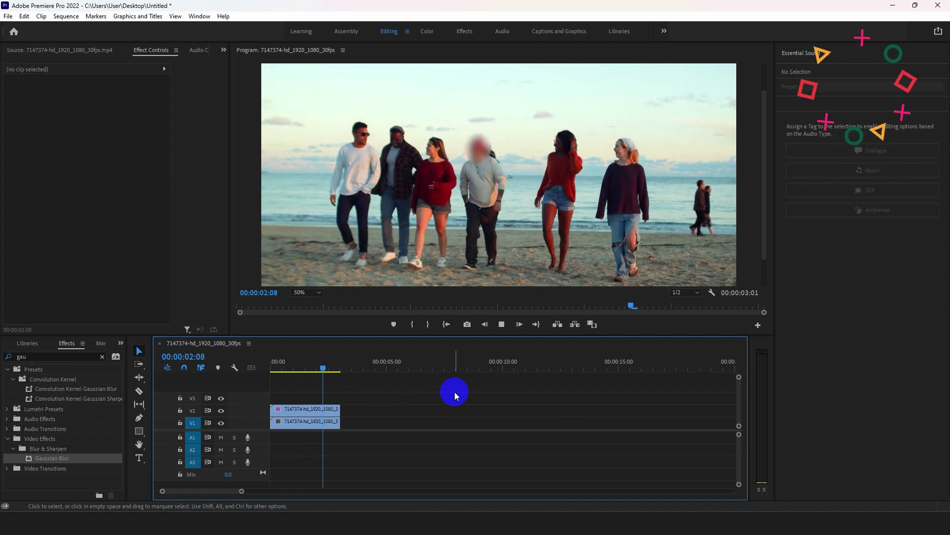
key("space")
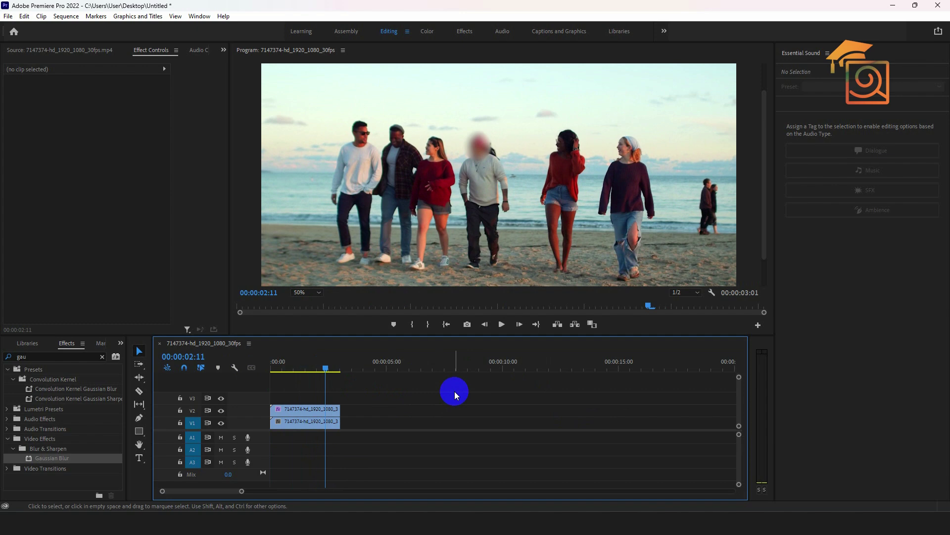
Step: Clear both beach clips from the timeline, place 6010319-hd_1920_1080_25fps.mp4 at the start of V1, and return the playhead to 00:00:00:00
left_click(120, 342)
left_click(127, 361)
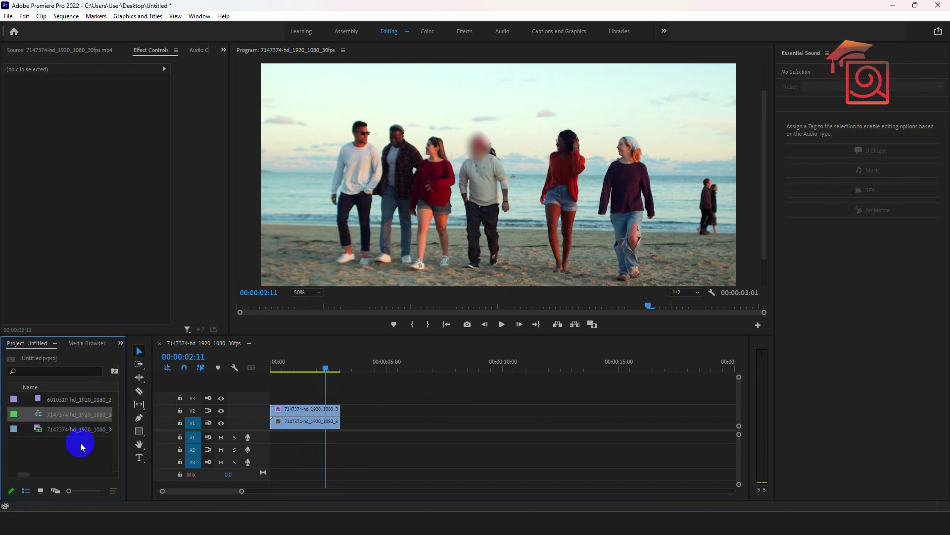
left_click_drag(411, 450, 252, 405)
key("Delete")
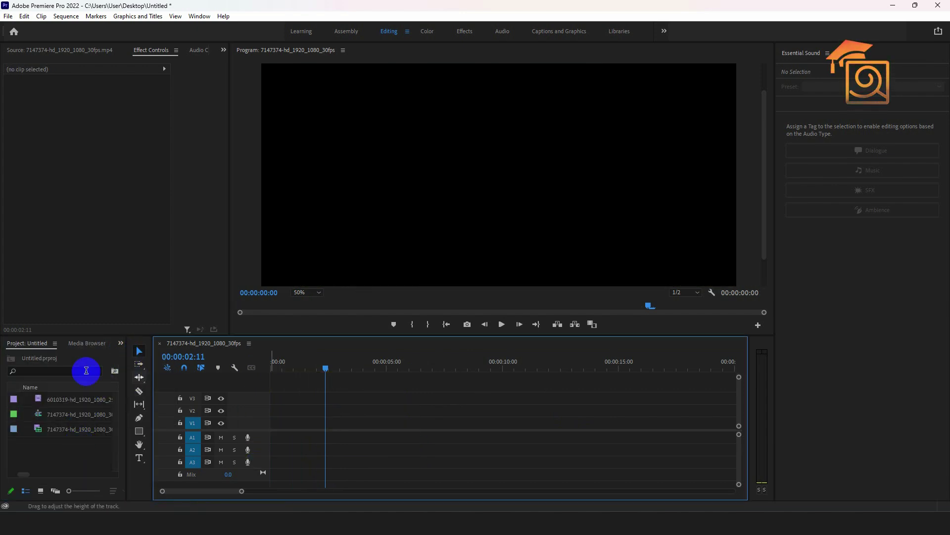
left_click_drag(38, 398, 265, 425)
key("Return")
left_click_drag(330, 371, 271, 369)
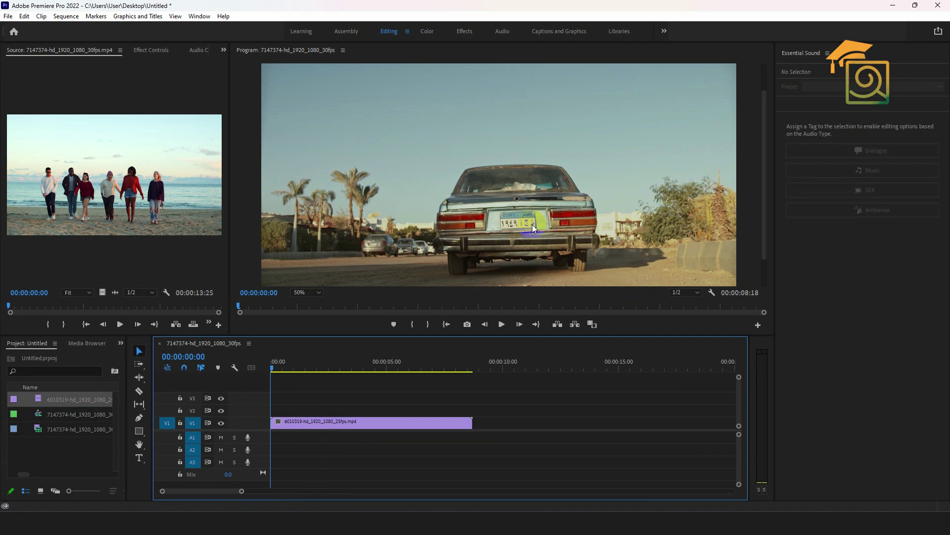
Step: Duplicate the car clip onto track V2 directly above the original and select the copy
left_click(312, 422)
mouse_move(319, 423)
left_mouse_down()
mouse_move(318, 414)
mouse_move(318, 424)
left_mouse_up()
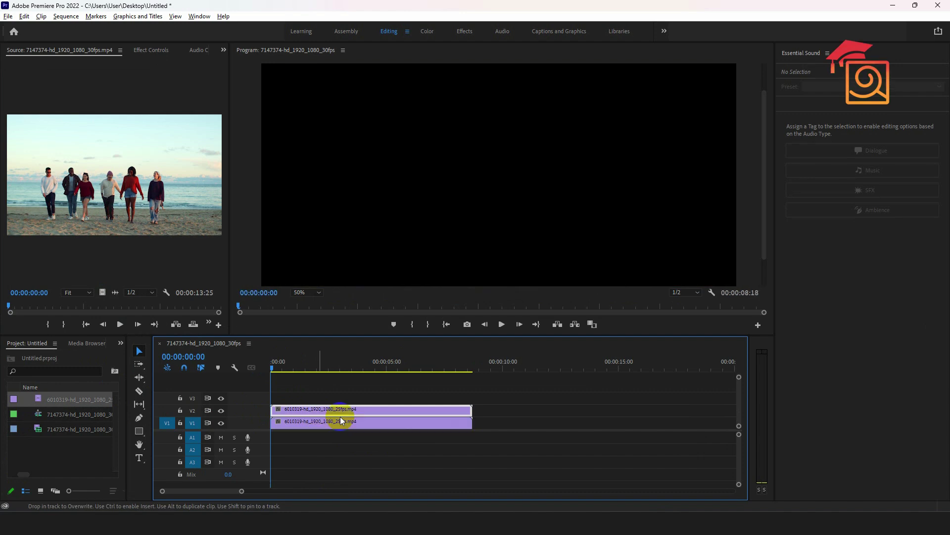
left_click(308, 412)
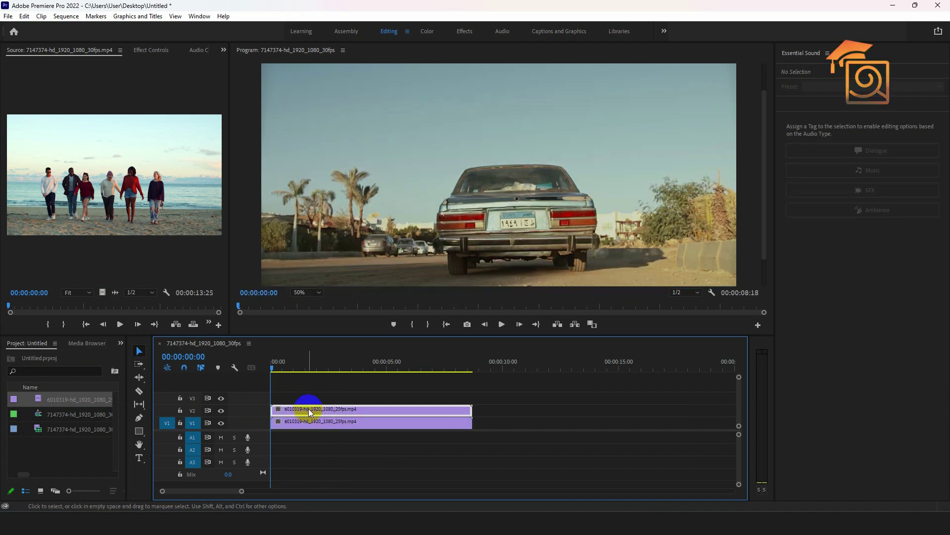
Step: Find the Mosaic video effect and apply it to the selected car clip on V2
left_click(120, 342)
left_click(134, 399)
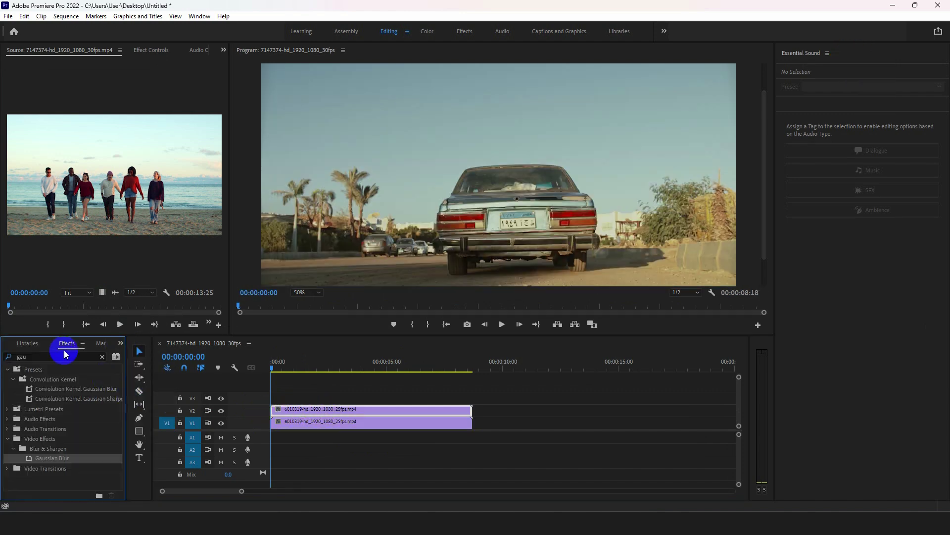
left_click(102, 357)
left_click(60, 355)
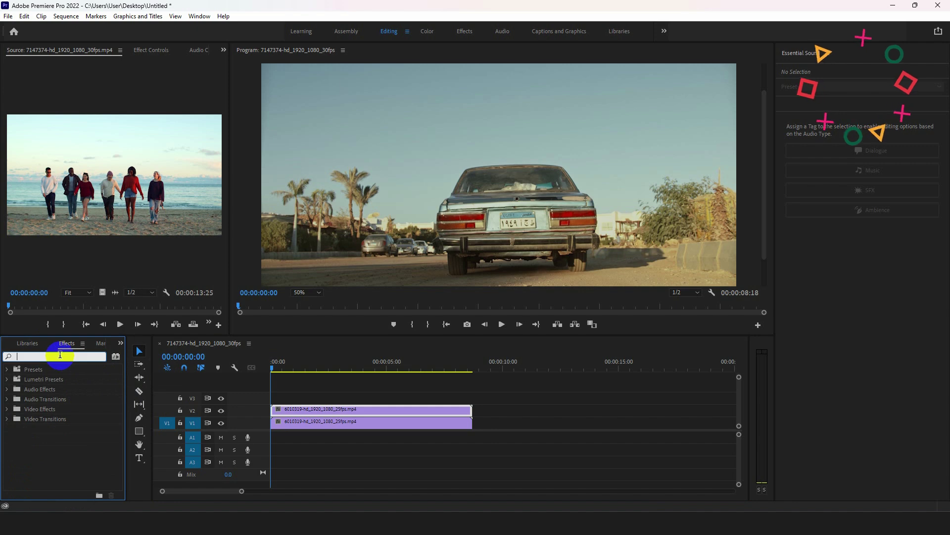
type("mosai")
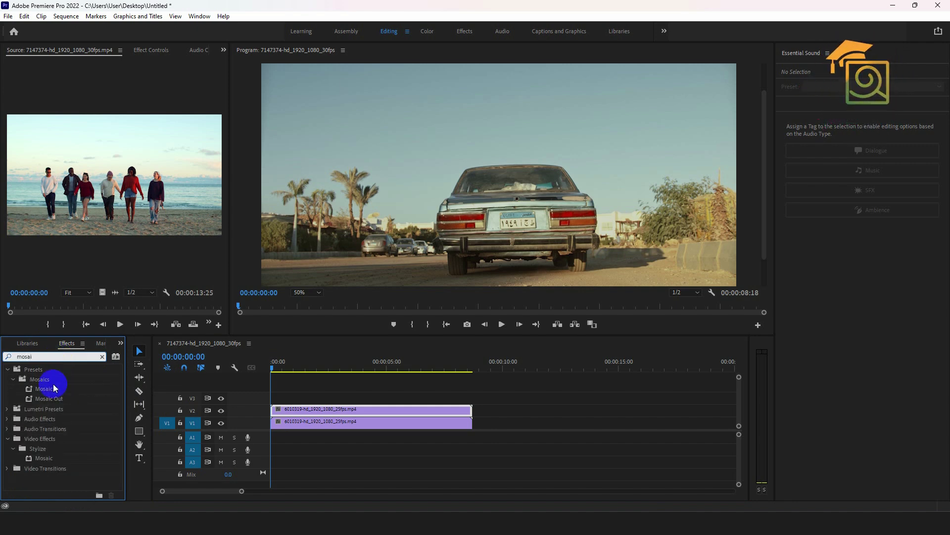
double_click(28, 458)
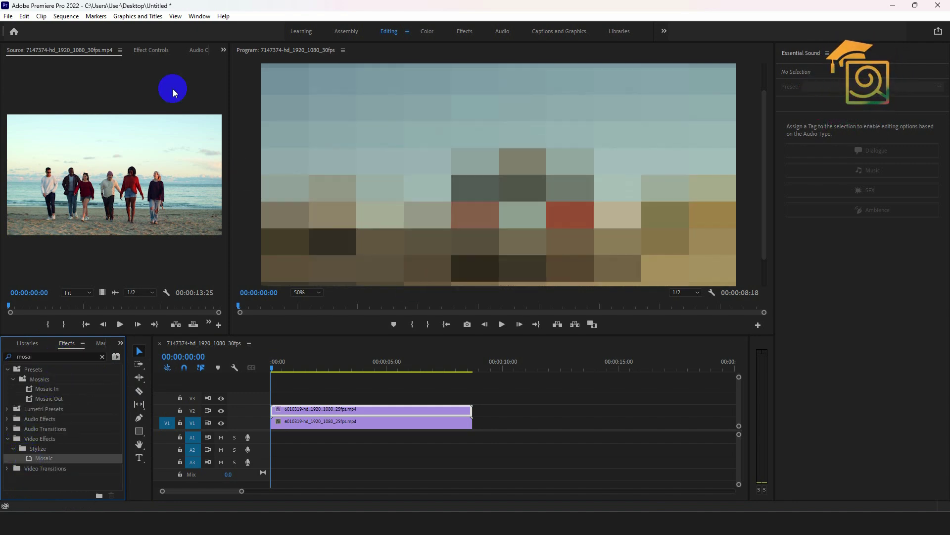
Step: Set the Mosaic effect's Horizontal Blocks and Vertical Blocks to 50 each
left_click(151, 50)
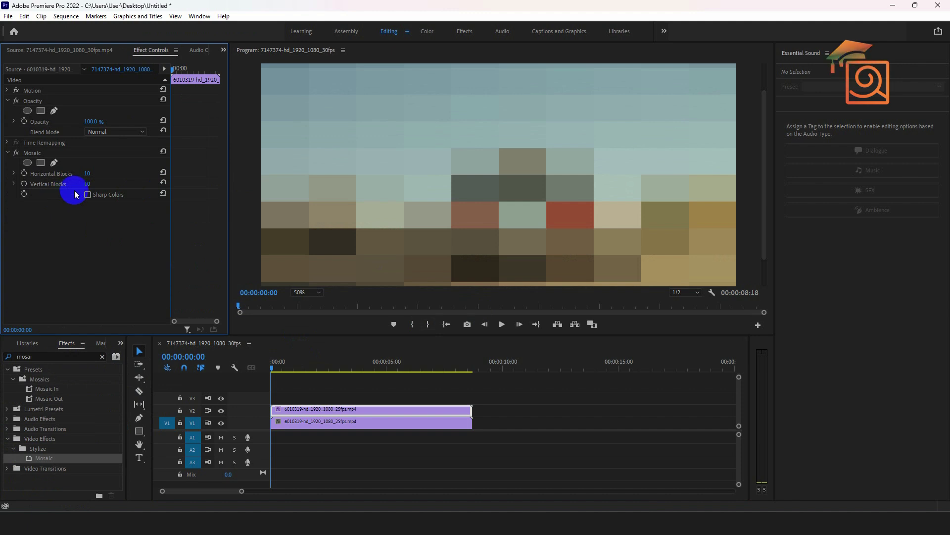
left_click_drag(89, 175, 101, 173)
left_click(98, 171)
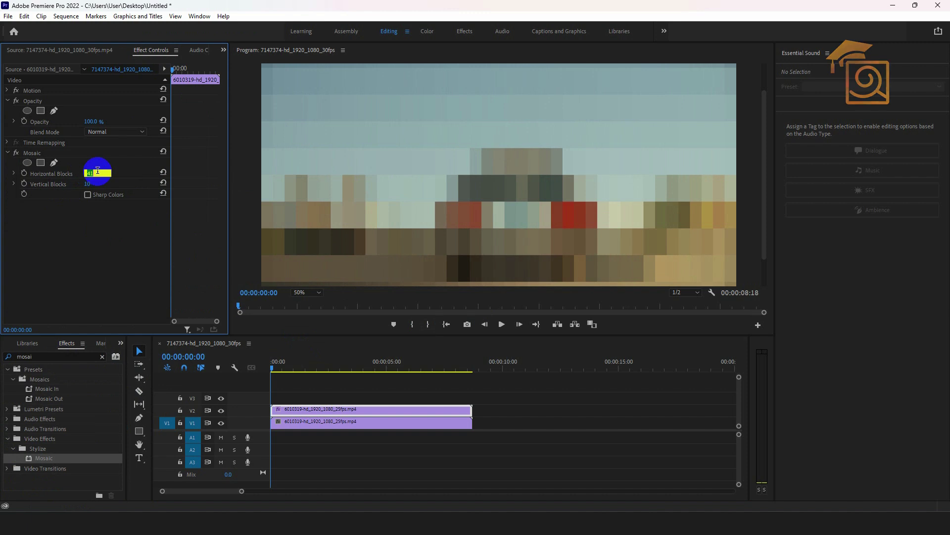
type("50")
key("Tab")
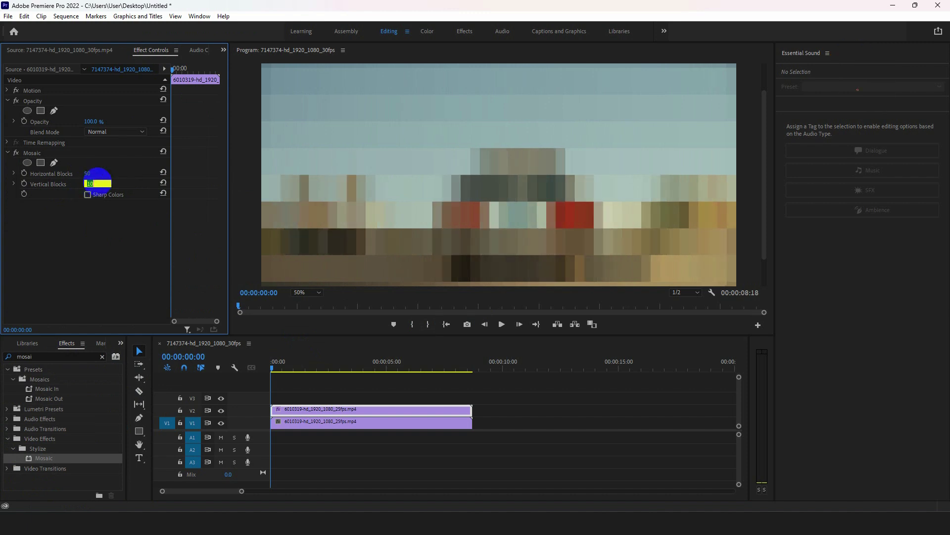
left_click(358, 205)
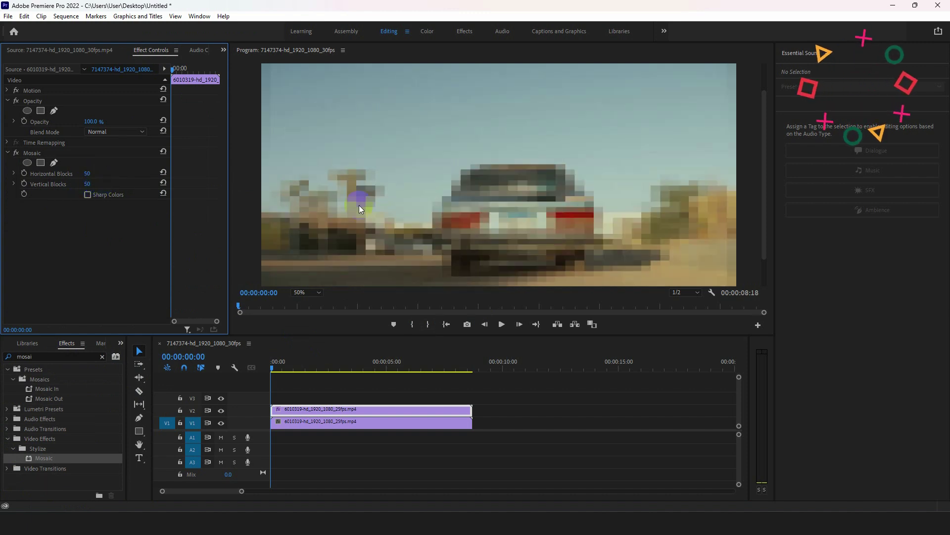
left_click(345, 375)
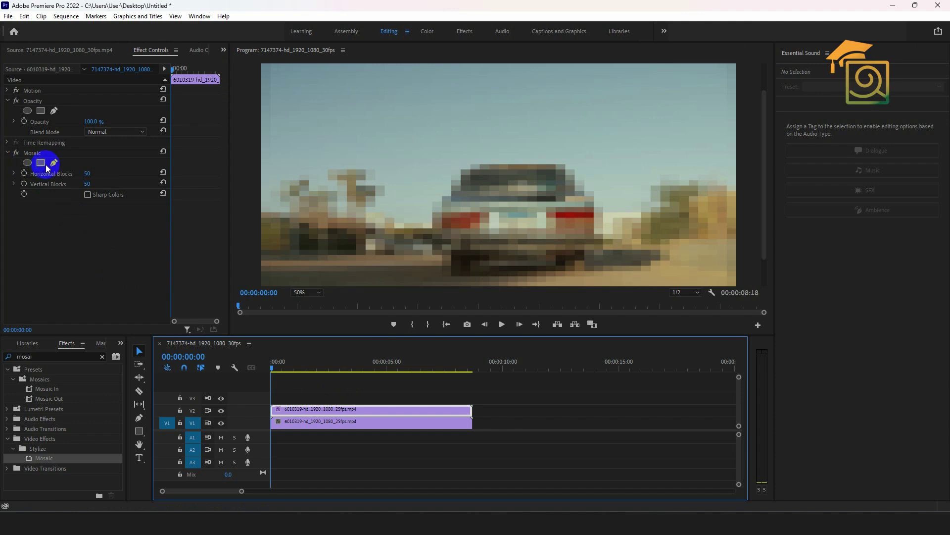
Step: Add a four-point polygon mask to the Mosaic effect and fit its corners around the car's licence plate
left_click(41, 162)
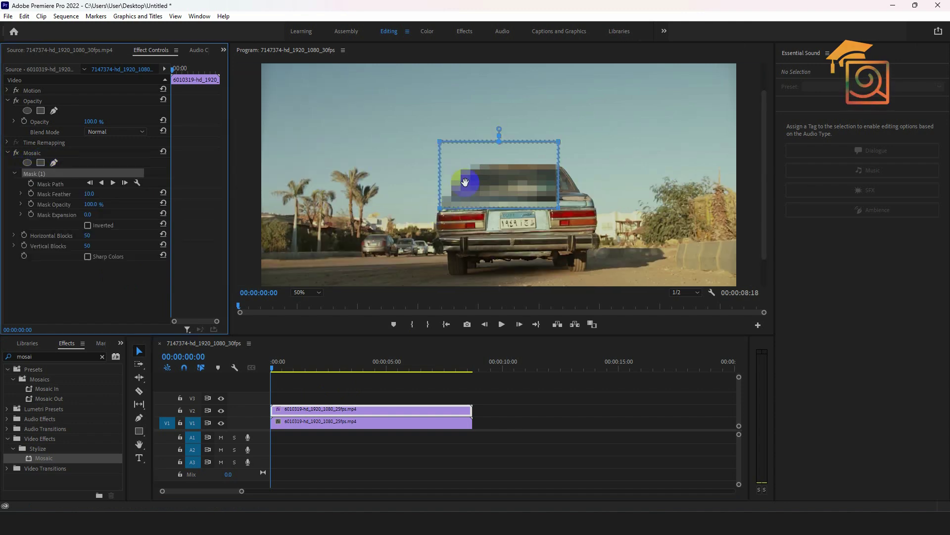
left_click_drag(458, 184, 505, 206)
left_click_drag(487, 166, 488, 209)
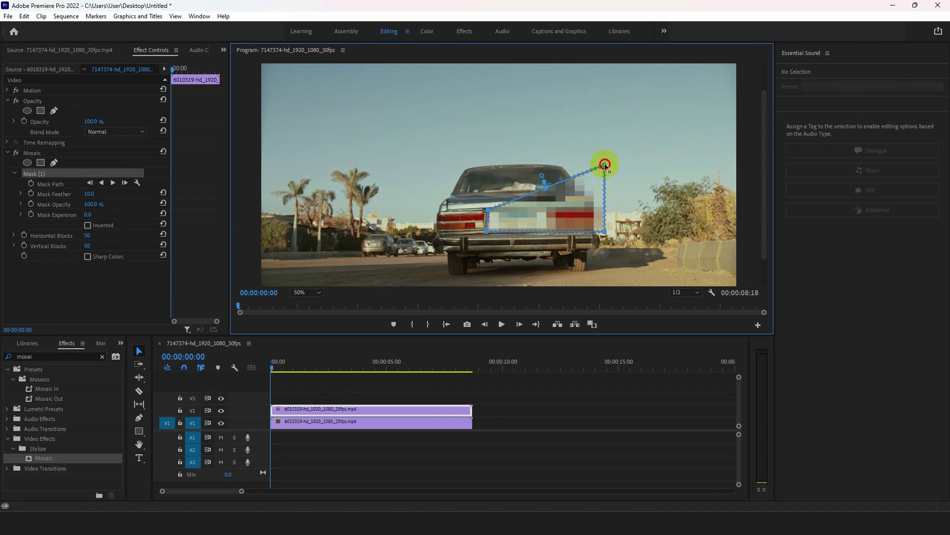
left_click_drag(602, 161, 545, 209)
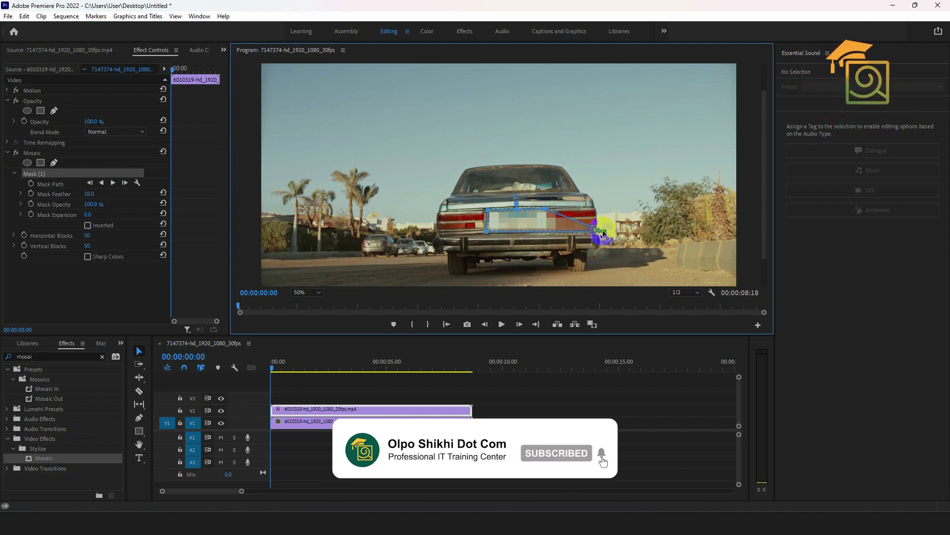
left_click_drag(601, 231, 550, 230)
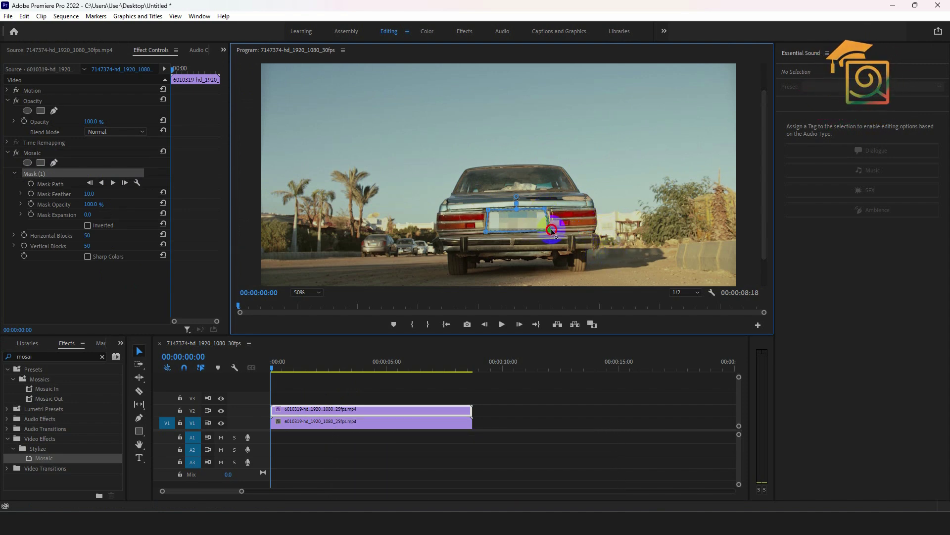
Step: Track the plate mask's path forward through the whole clip, then deselect the clip and return the playhead to 00:00:00:00
left_click(114, 184)
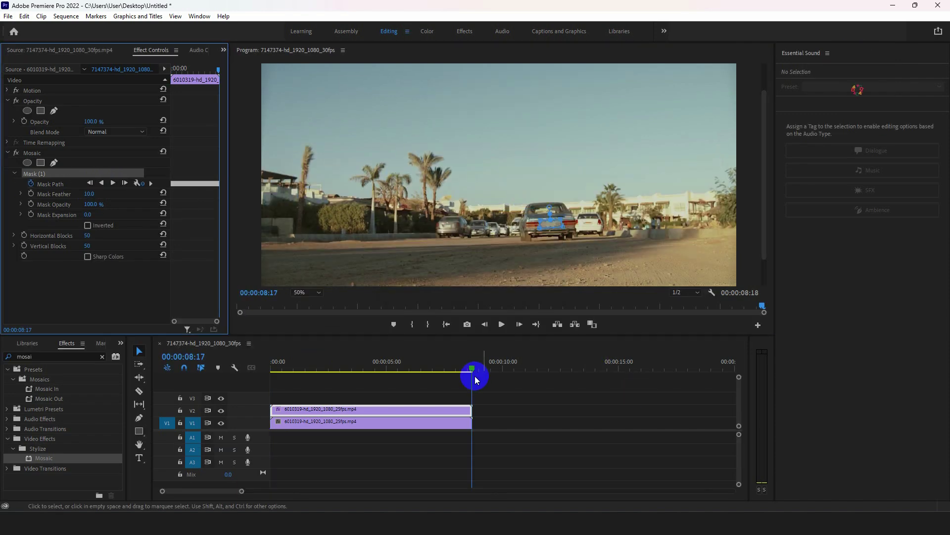
left_click(542, 398)
left_click_drag(474, 373, 132, 365)
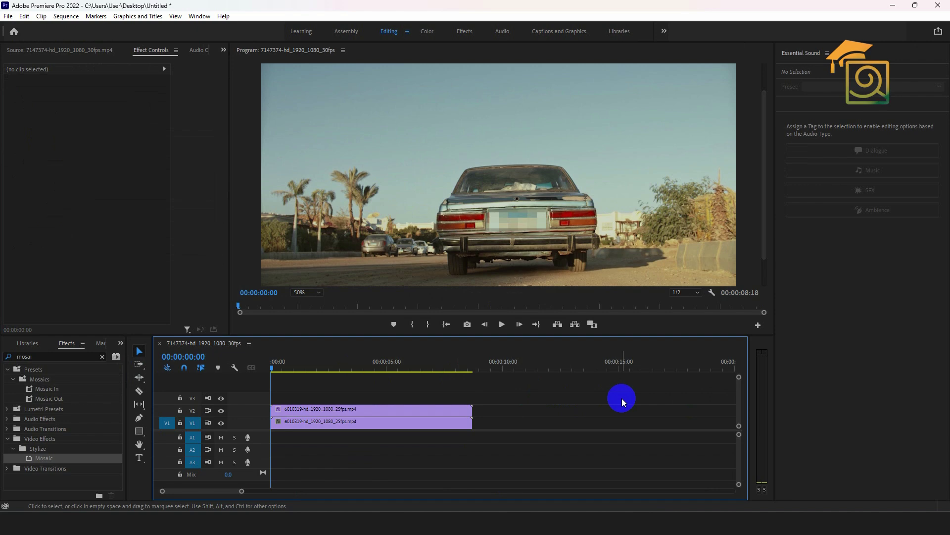
Step: Enlarge the program preview, set its zoom to Fit, and play the sequence to check that the mosaic follows the licence plate
left_click_drag(538, 336, 533, 442)
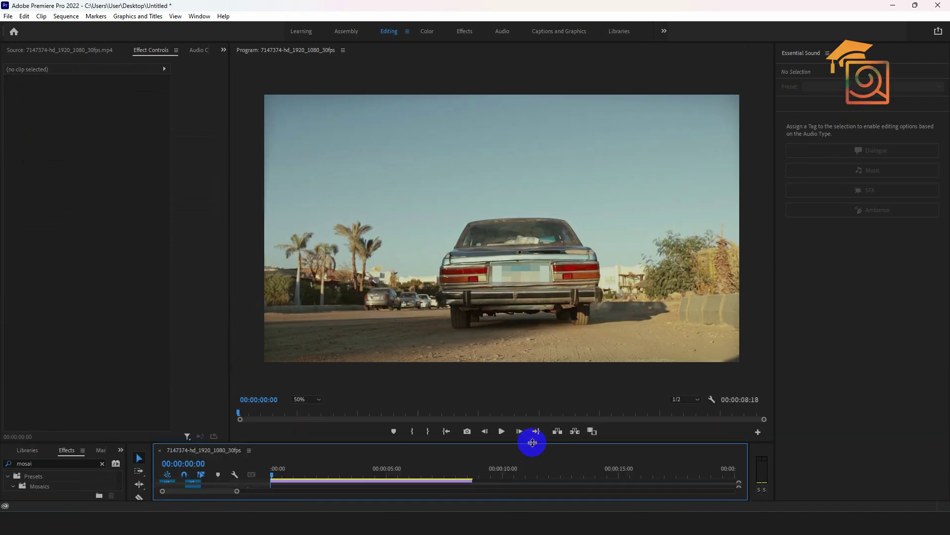
key("space")
key("space")
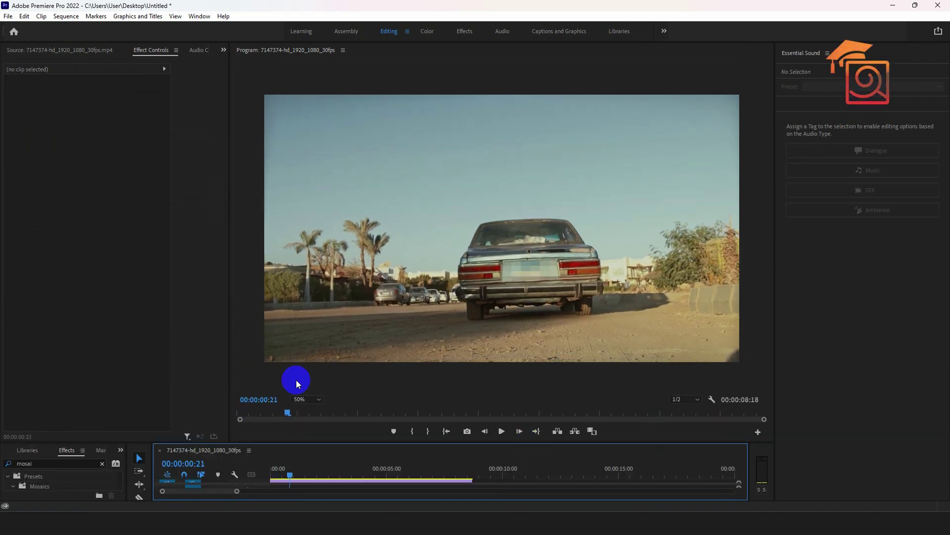
left_click(307, 399)
left_click(306, 419)
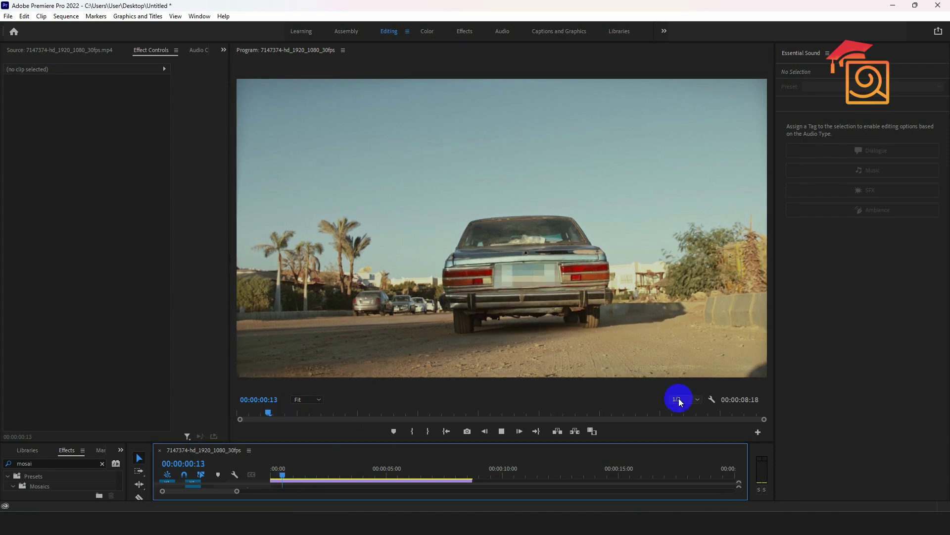
key("space")
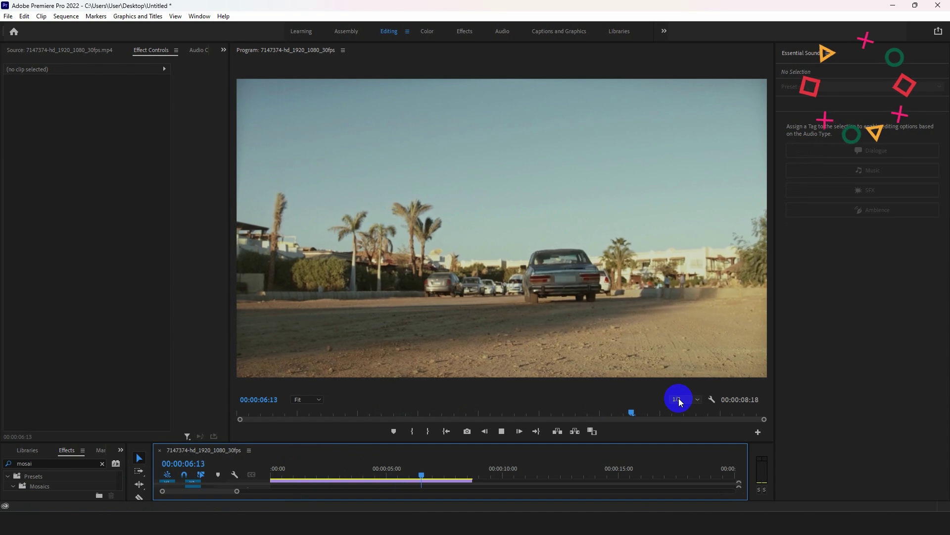
key("space")
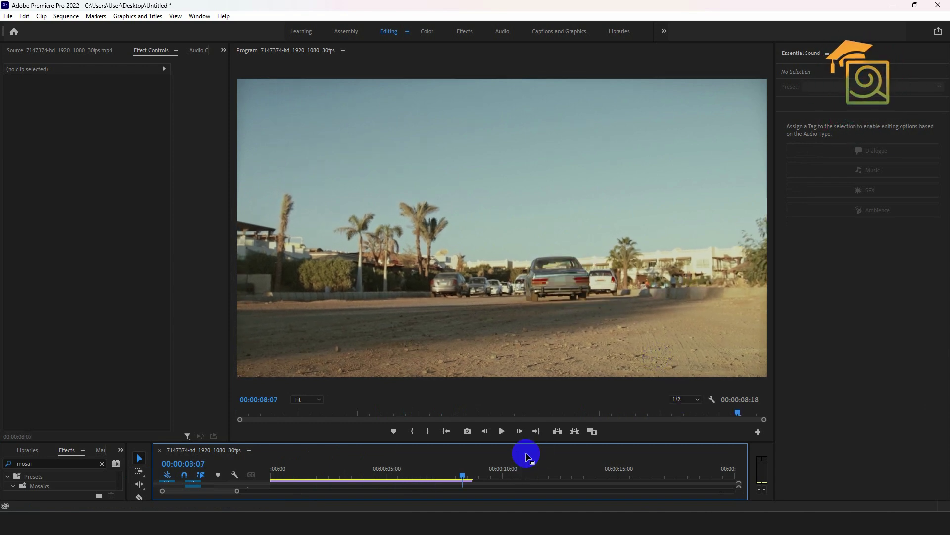
Step: Restore the timeline's height and scrub from the sequence start to 00:00:01:06 to review the hidden plate
left_click_drag(526, 443, 516, 321)
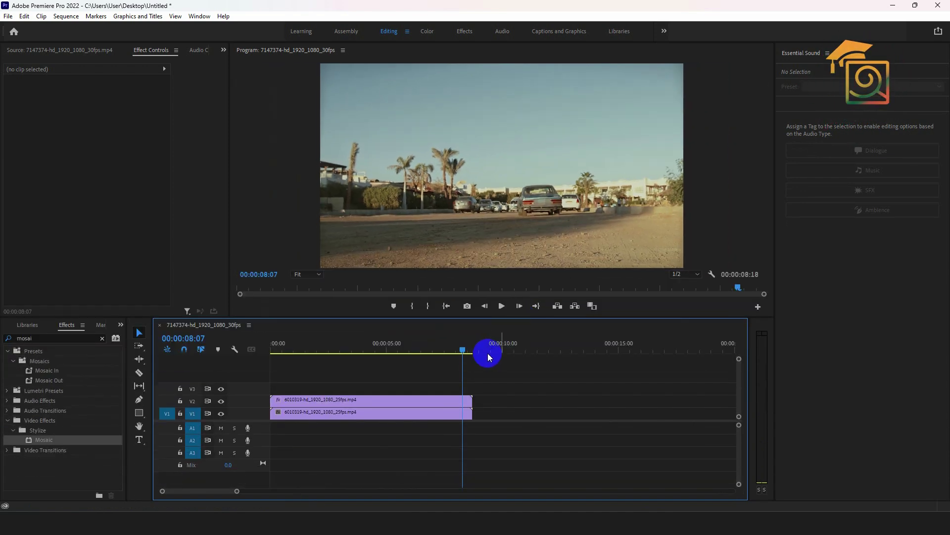
key("Home")
left_click_drag(271, 393, 299, 395)
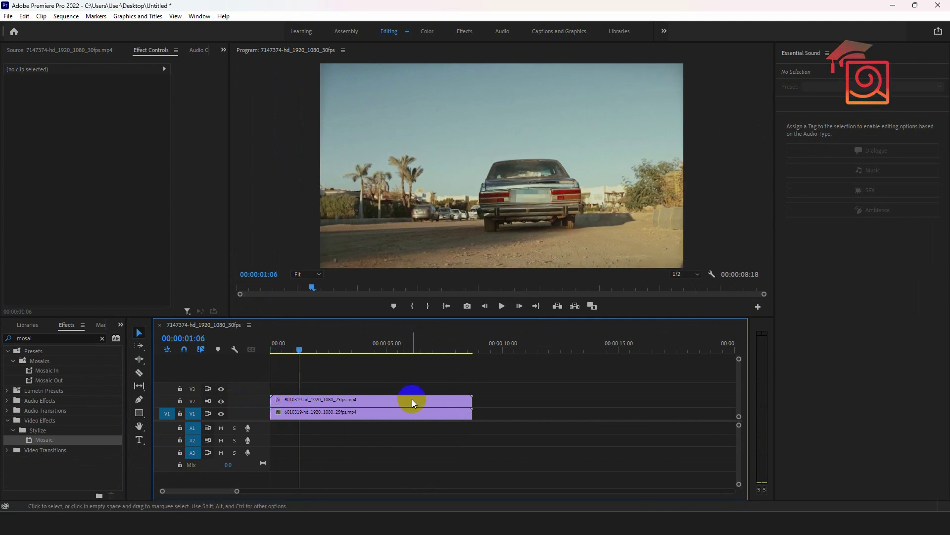